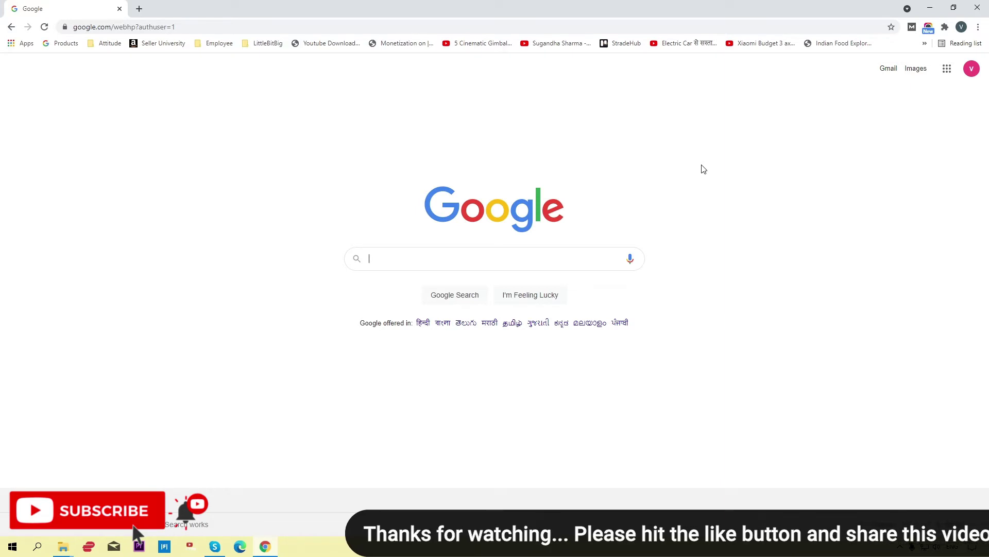
- Search the web for 'google docs' and go through to the Google Docs home page
left_click(233, 27)
type("google docs")
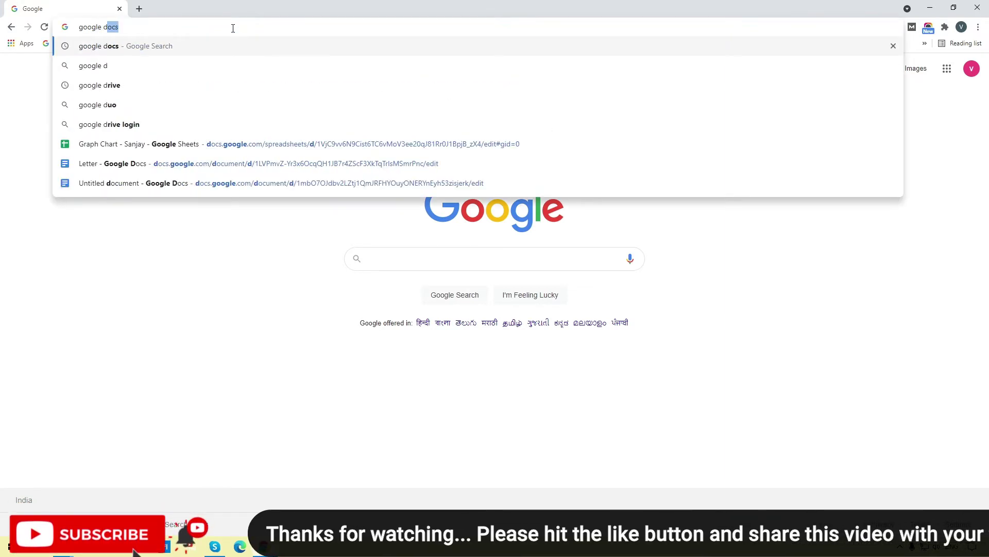
key("Return")
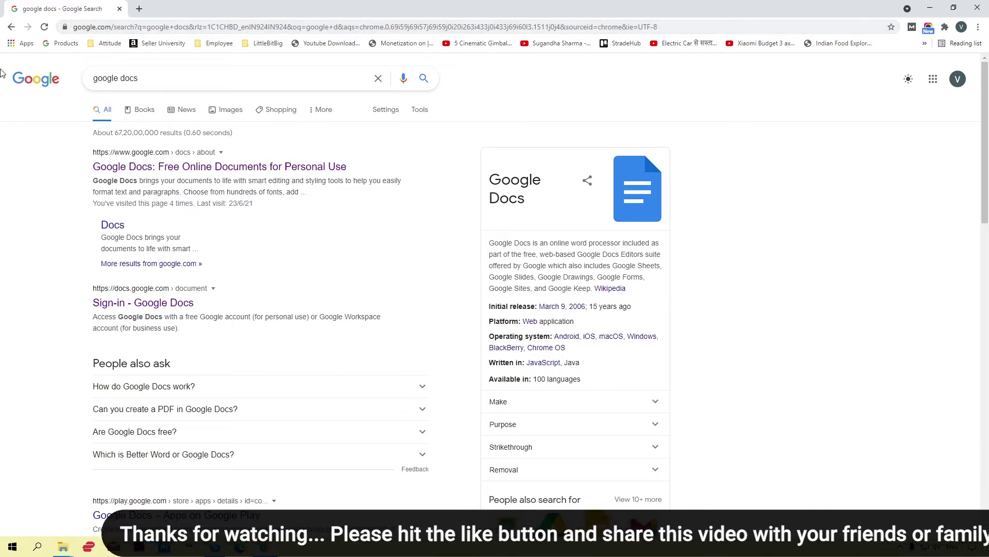
left_click(179, 170)
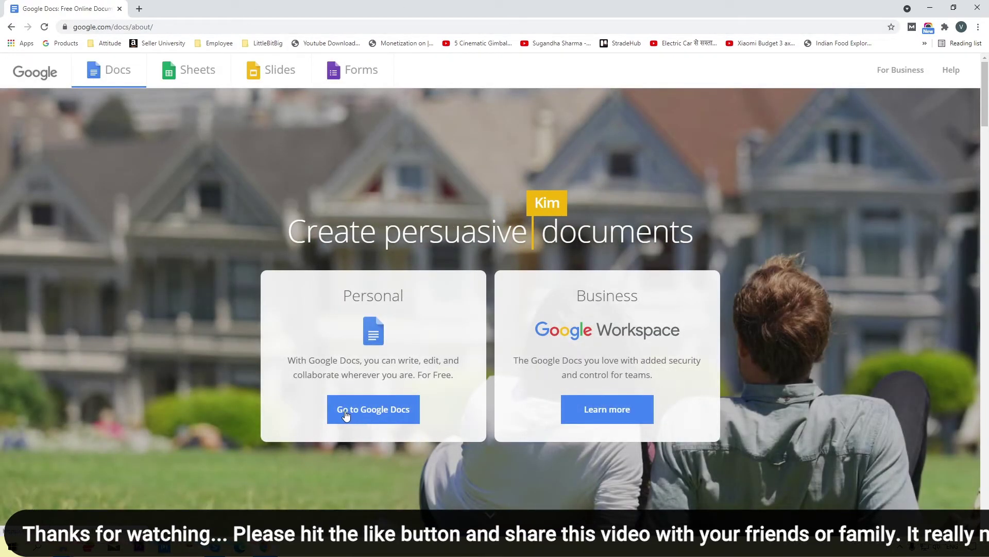
left_click(375, 420)
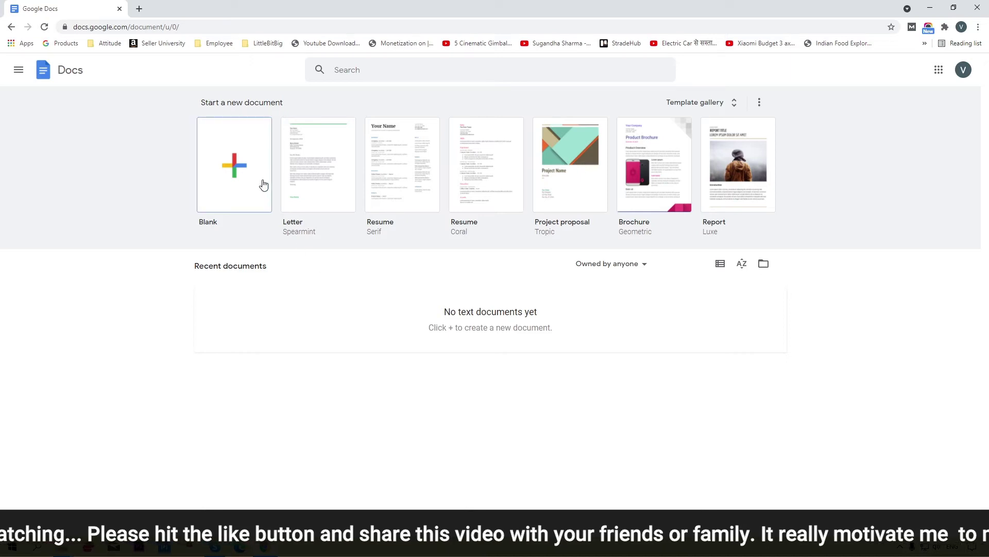
- Create a new blank Untitled document and bring up the Insert > Drawing options
left_click(228, 168)
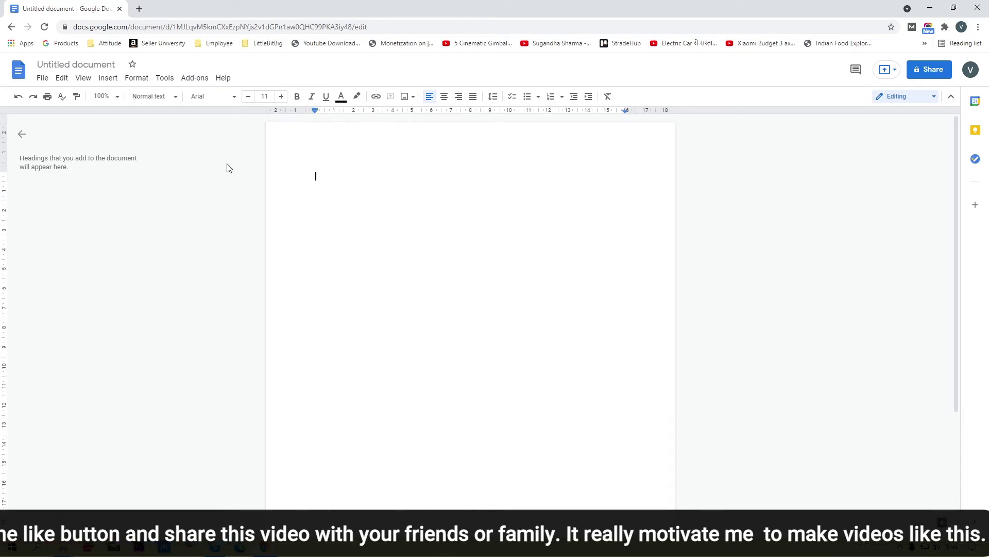
left_click(108, 78)
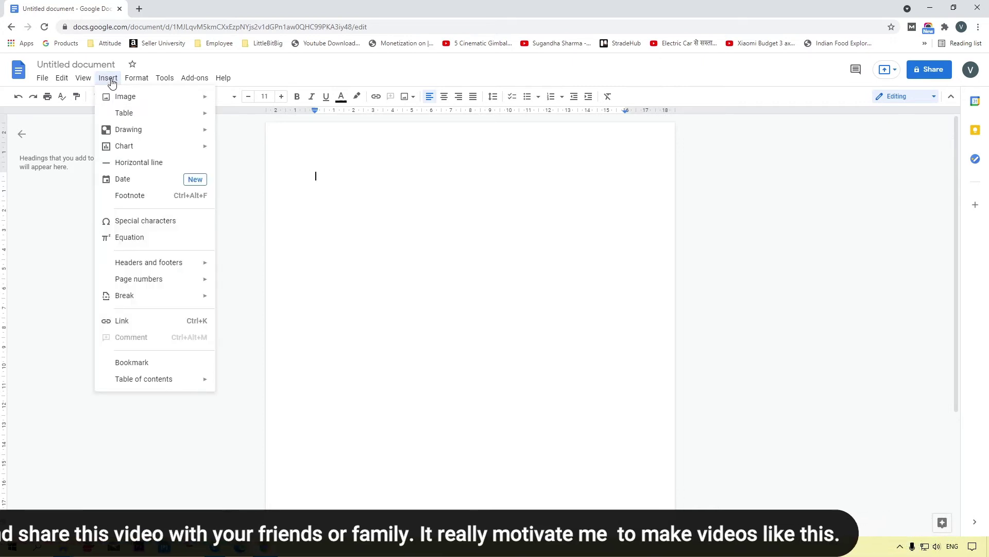
mouse_move(125, 104)
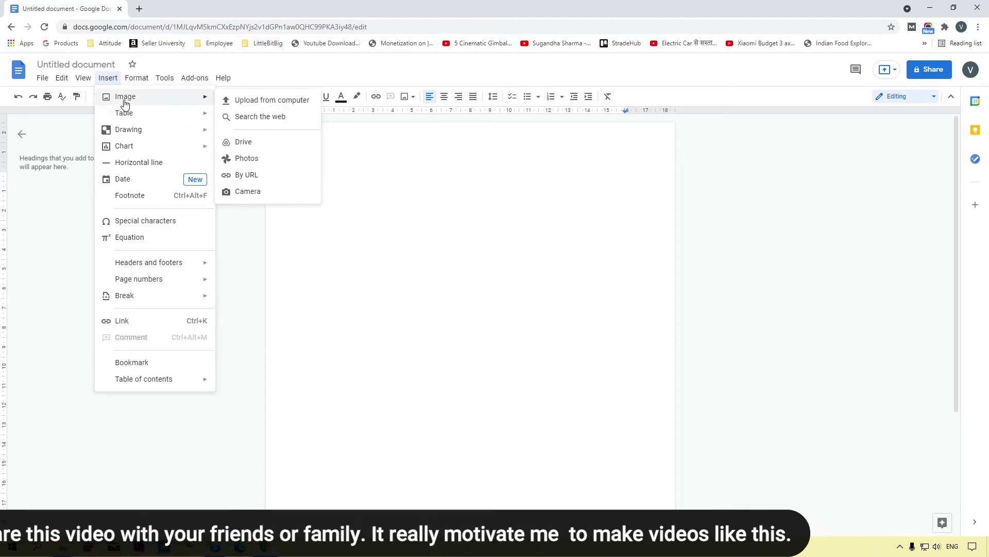
mouse_move(132, 128)
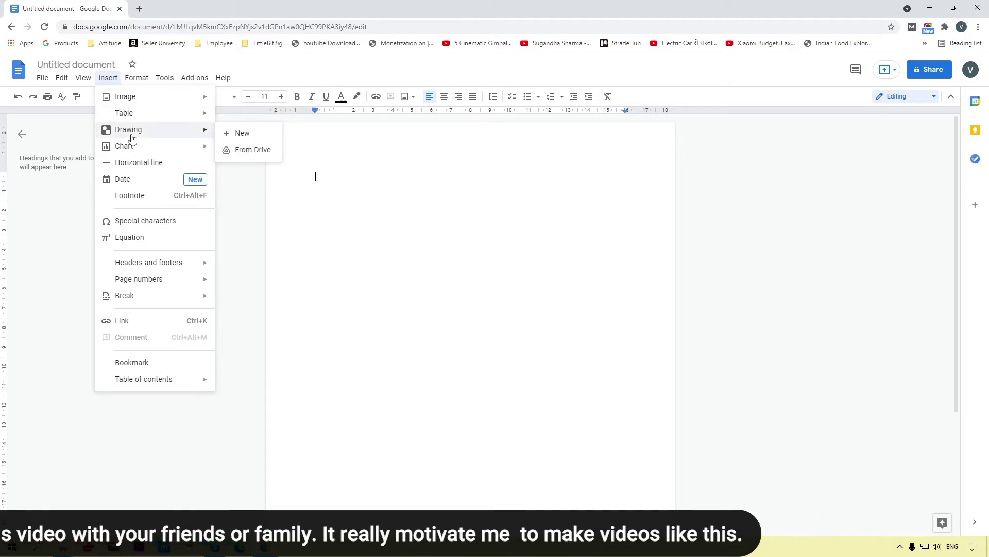
- Start a new drawing and drag out a tall rectangle covering most of the canvas
left_click(232, 133)
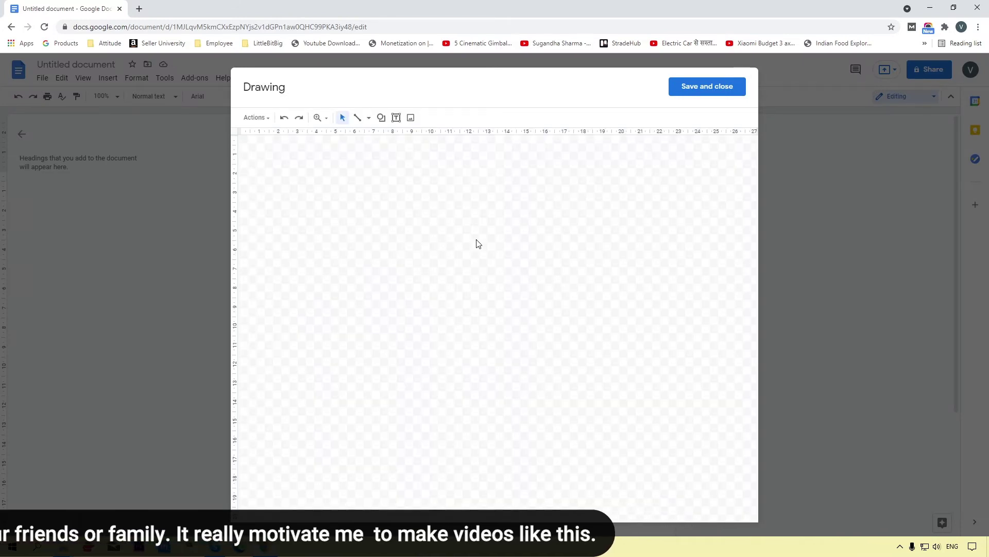
left_click(382, 118)
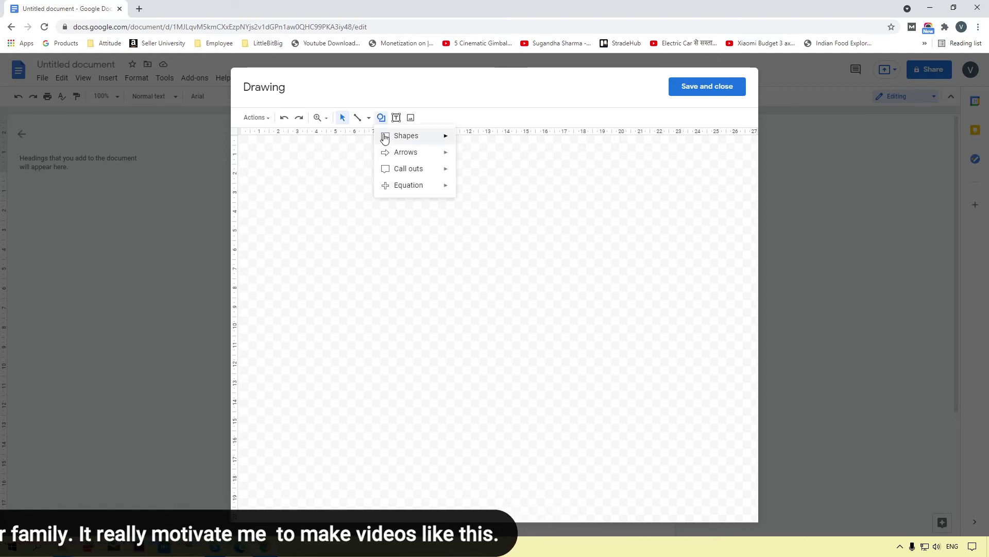
mouse_move(392, 135)
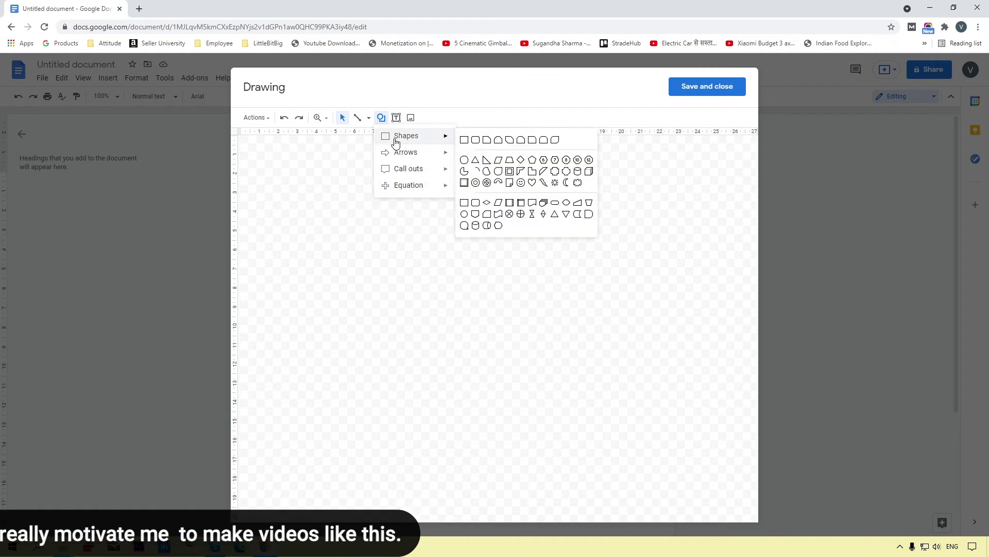
left_click(465, 140)
left_click_drag(339, 162, 645, 479)
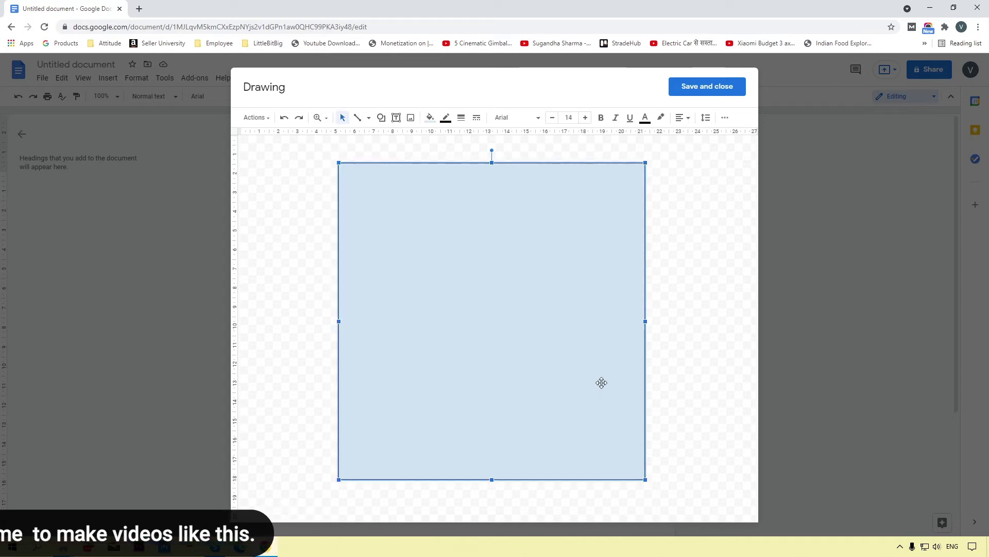
left_click(678, 259)
left_click(456, 272)
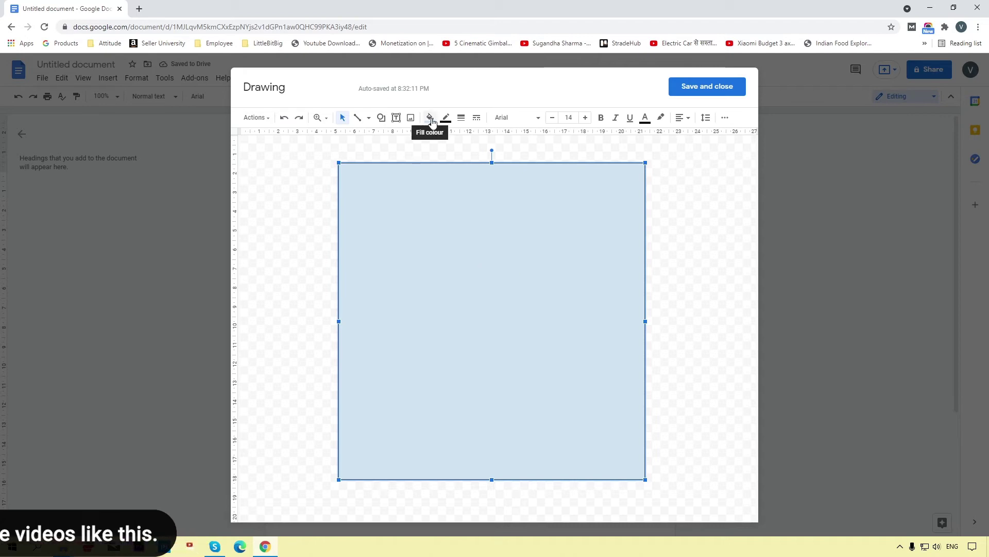
key("Escape")
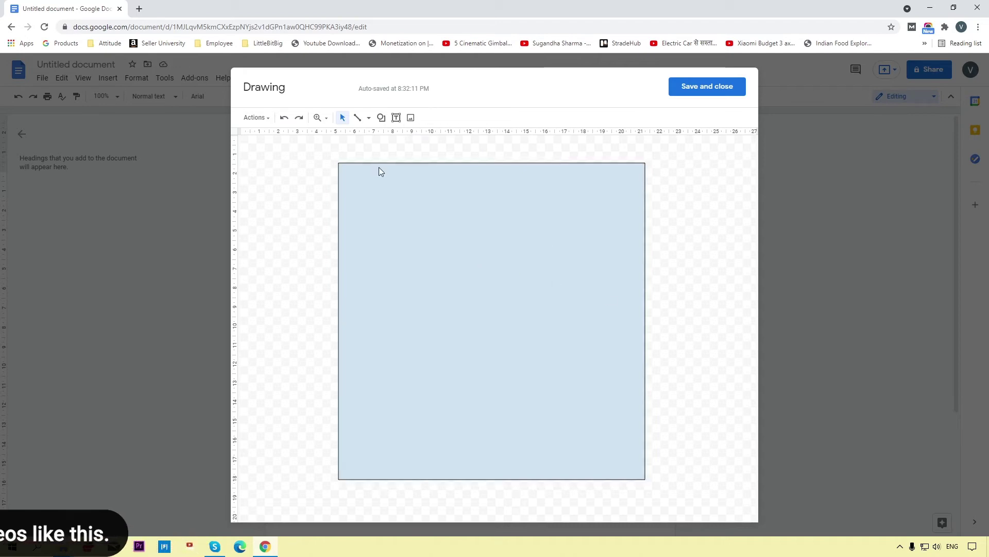
left_click(445, 308)
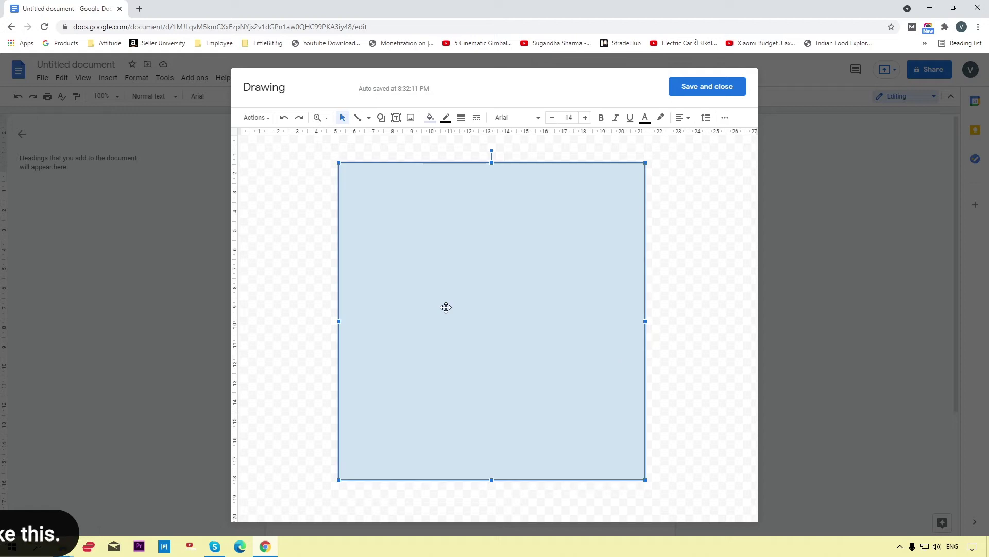
- Set the rectangle's fill colour to white
left_click(431, 118)
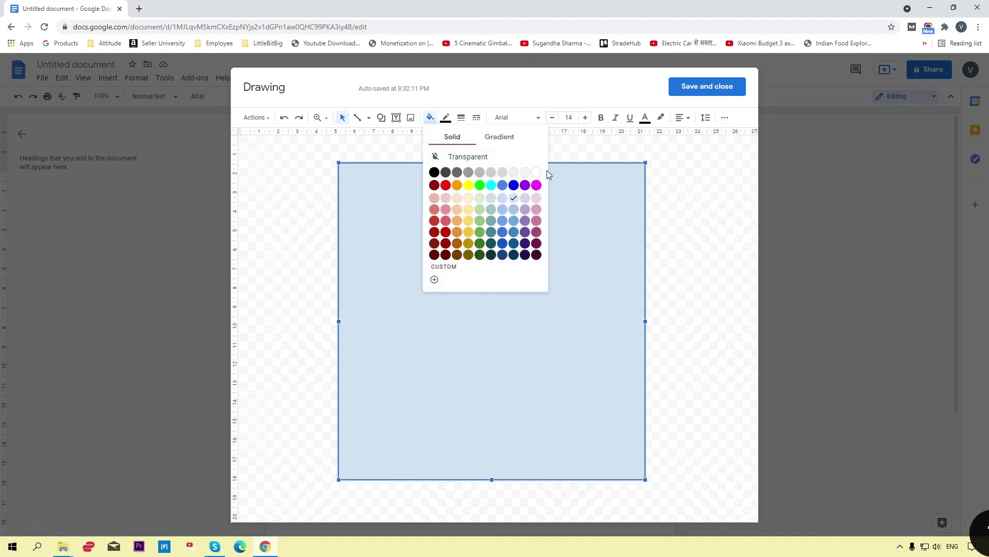
left_click(536, 173)
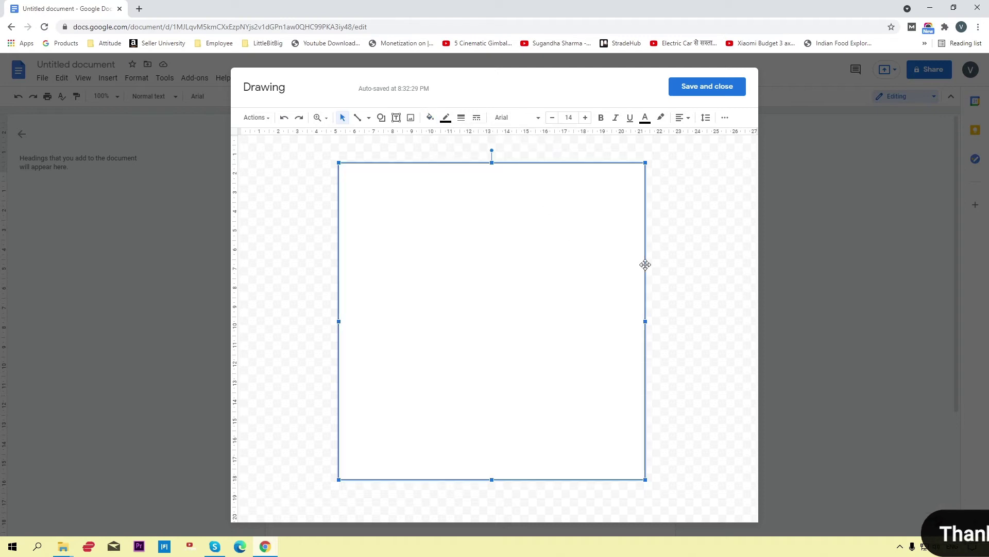
key("Escape")
left_click(552, 280)
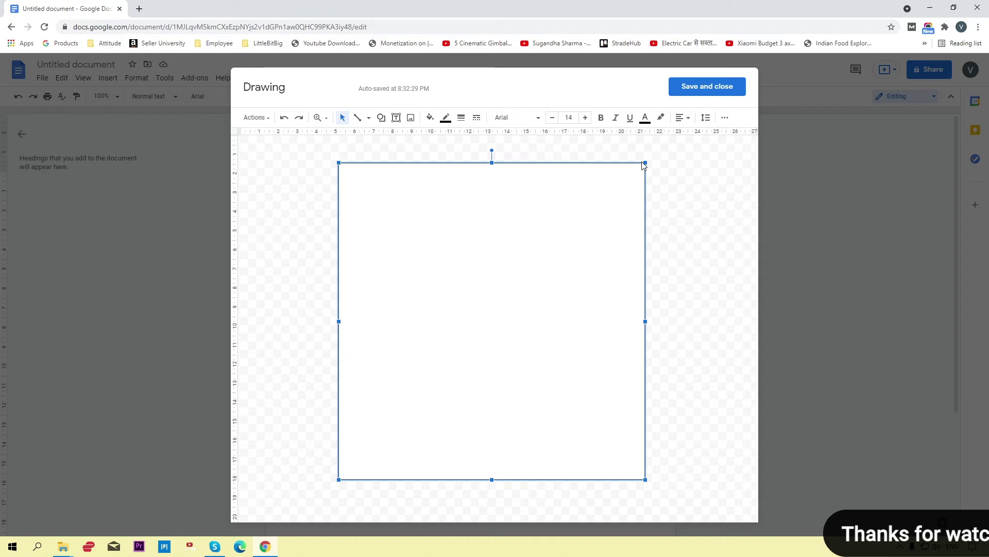
- Give the rectangle a red border colour
left_click(446, 117)
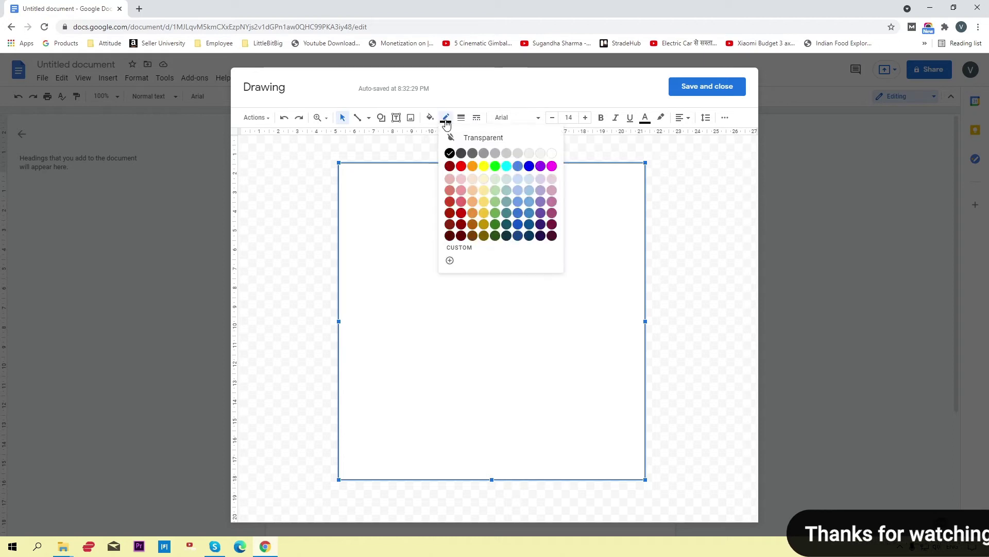
left_click(461, 167)
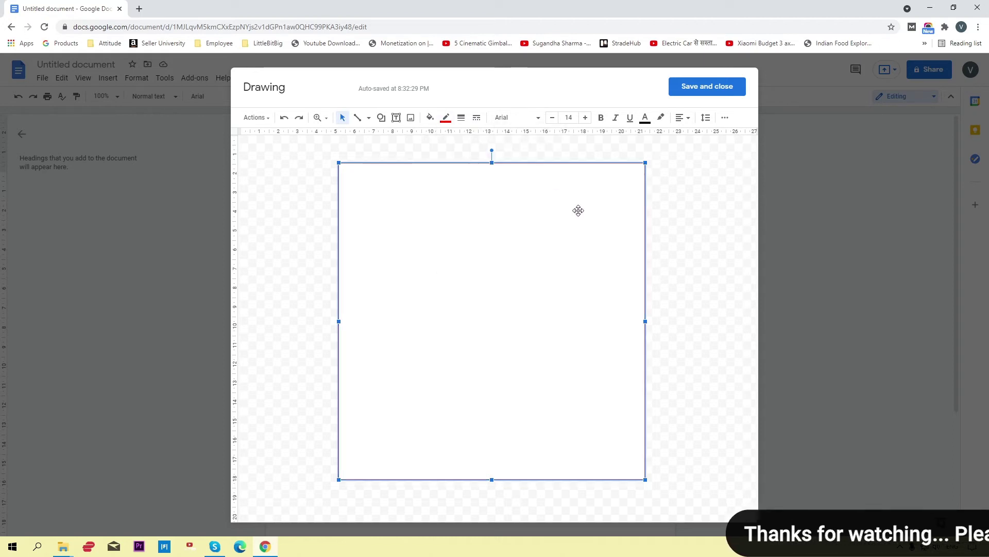
left_click(675, 241)
left_click(572, 234)
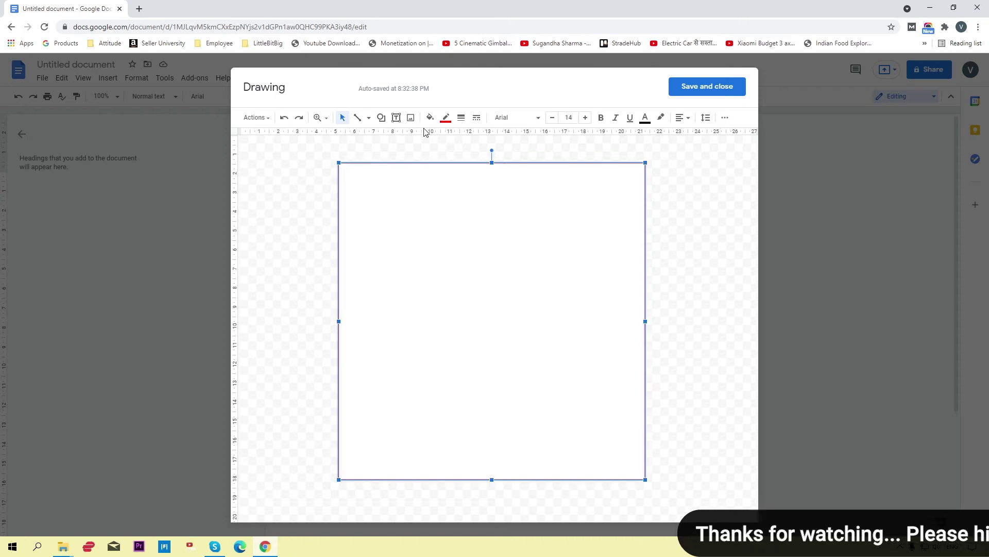
- Make the red border 12px thick and save the drawing into the document
left_click(462, 120)
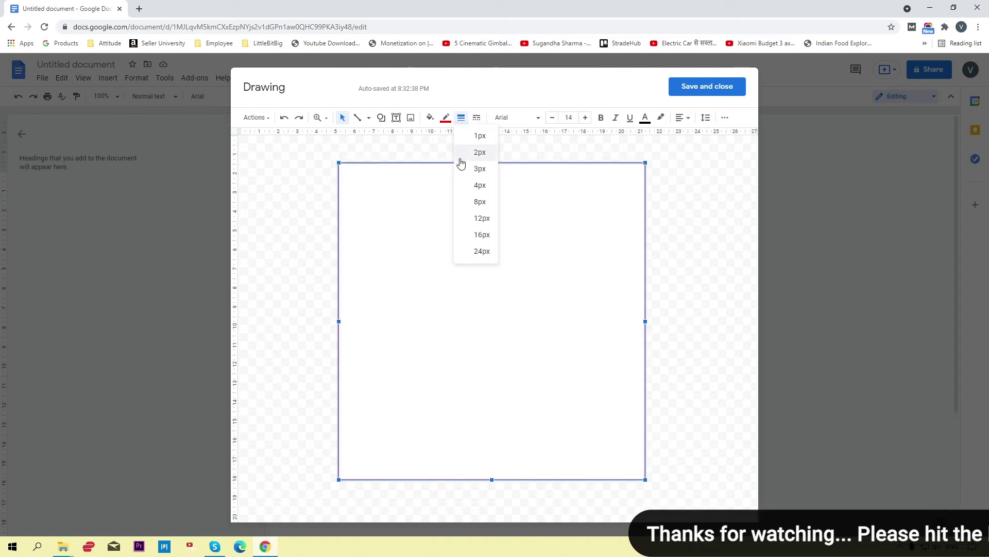
left_click(467, 223)
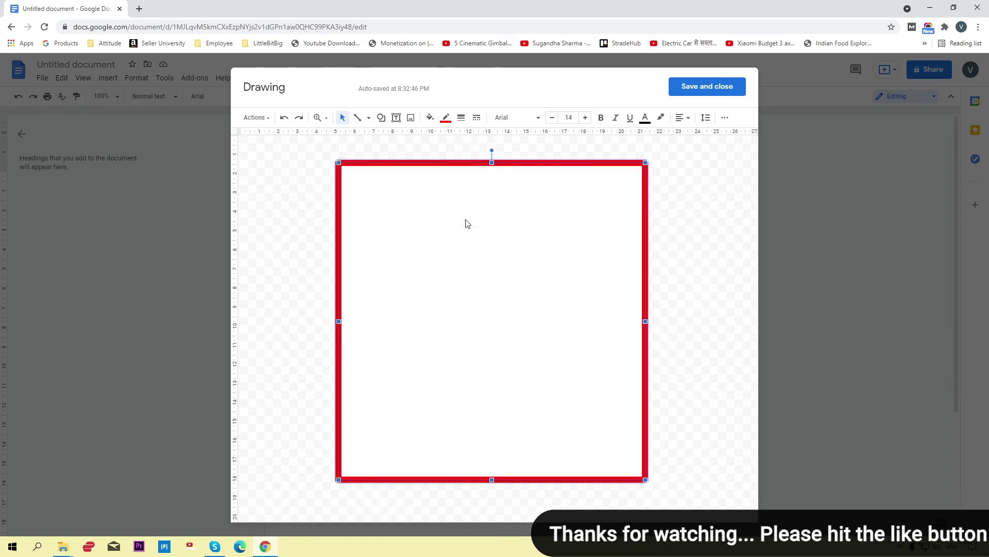
left_click(684, 207)
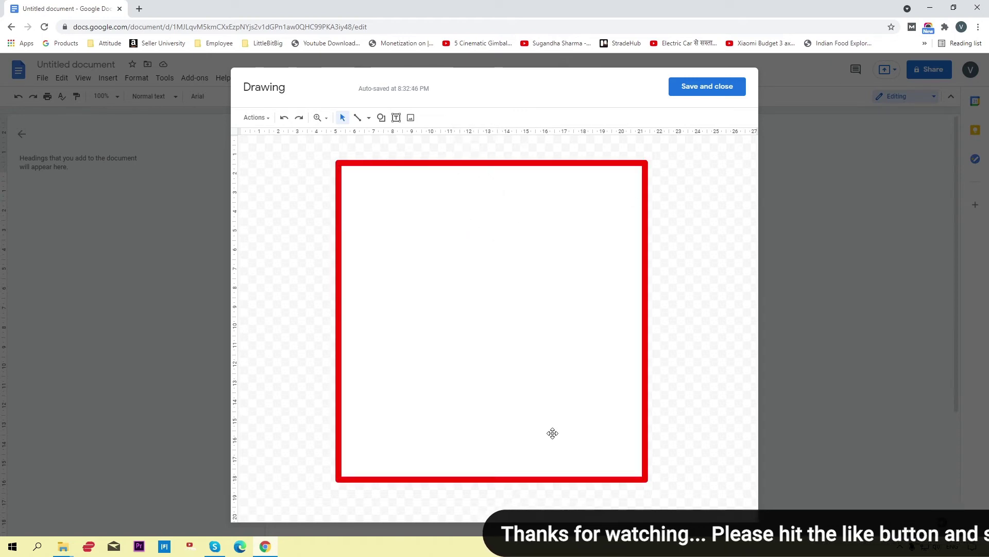
left_click(706, 86)
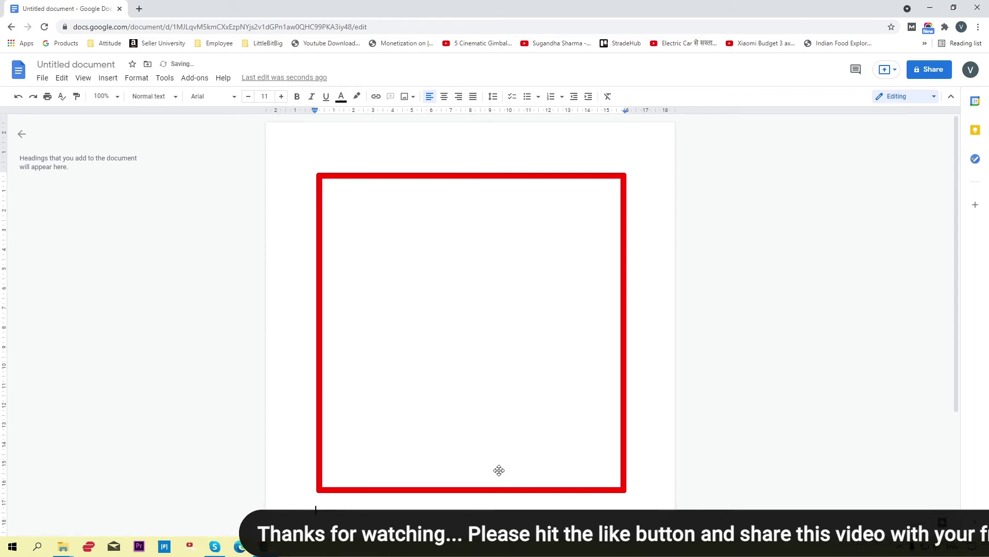
- Scroll down to page 2 and start a new blank drawing via Insert > Drawing > New
scroll(498, 470, "down", 5)
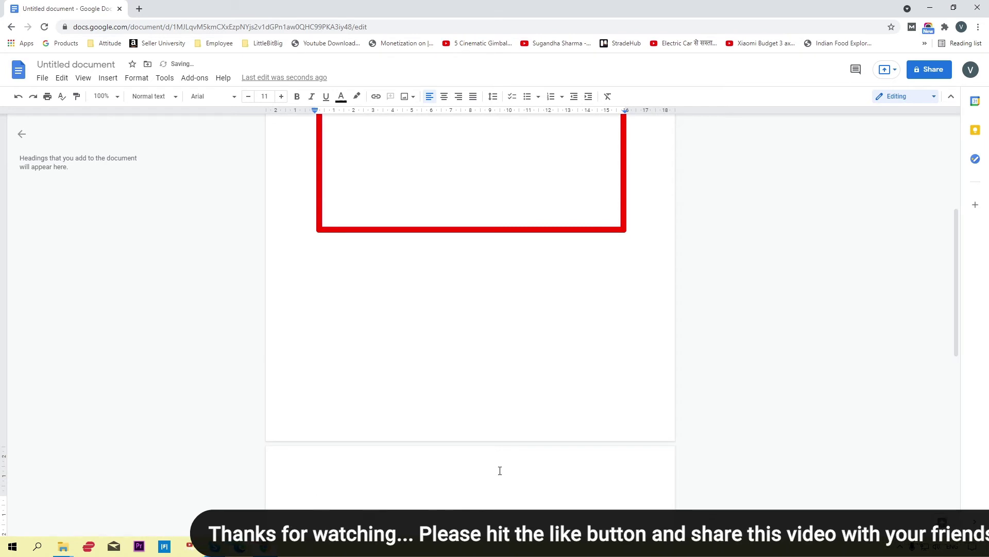
scroll(529, 390, "down", 6)
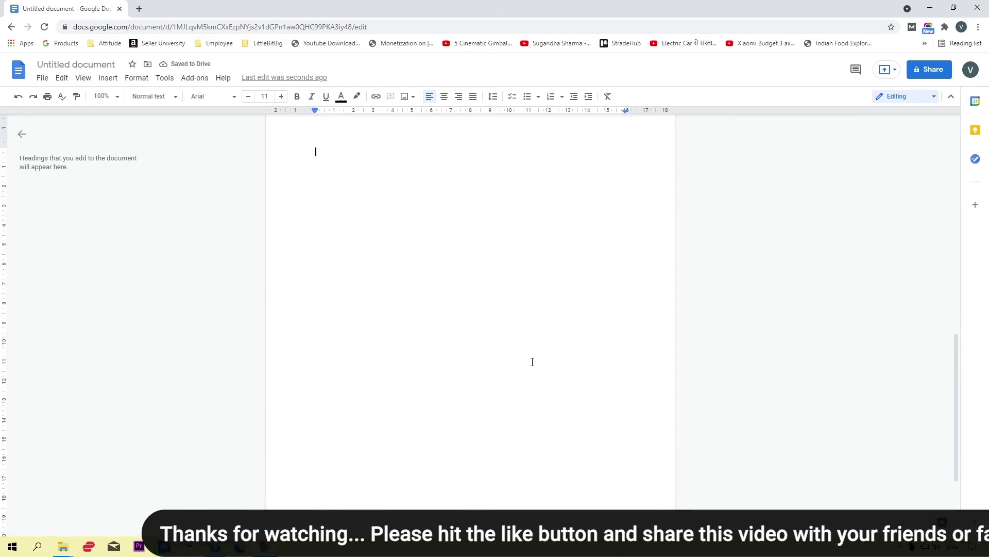
left_click(109, 78)
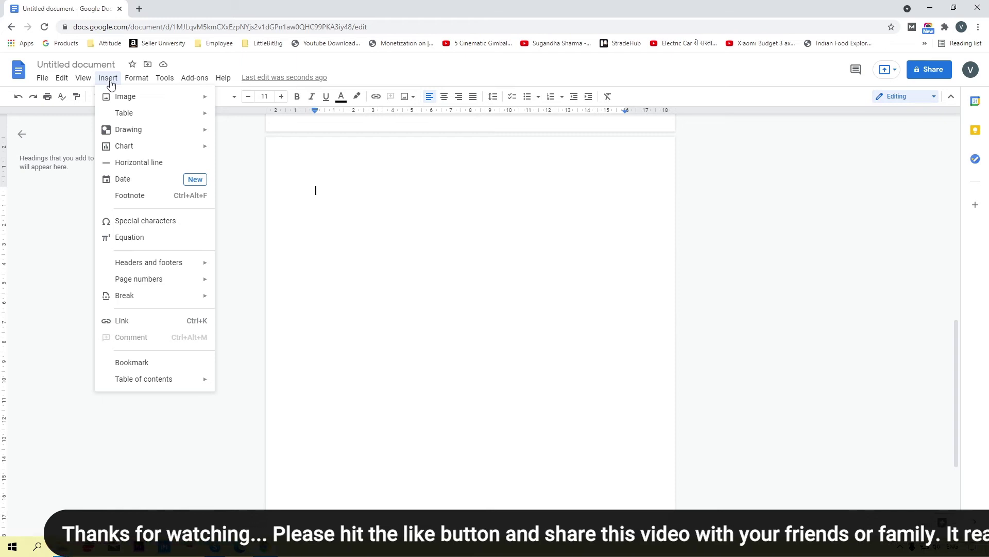
mouse_move(128, 132)
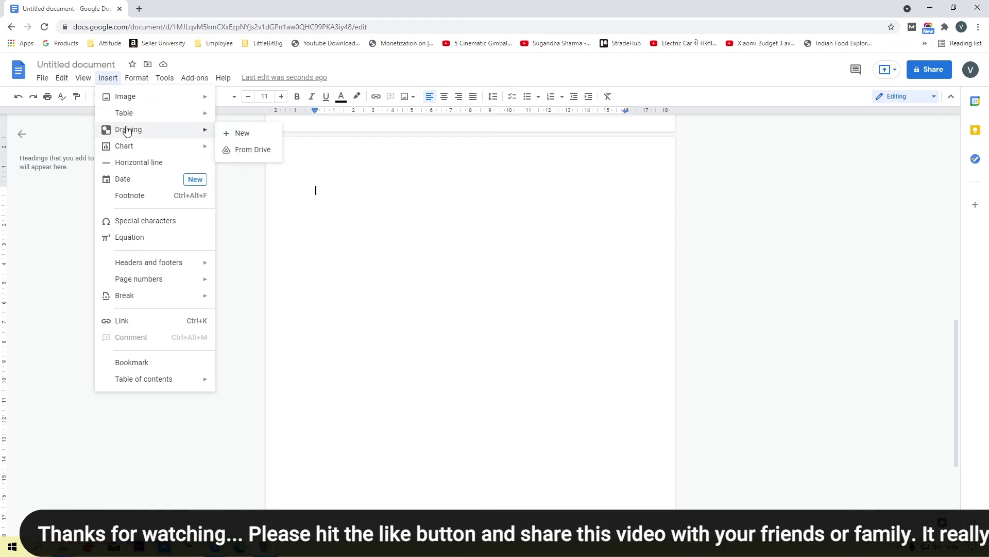
left_click(234, 133)
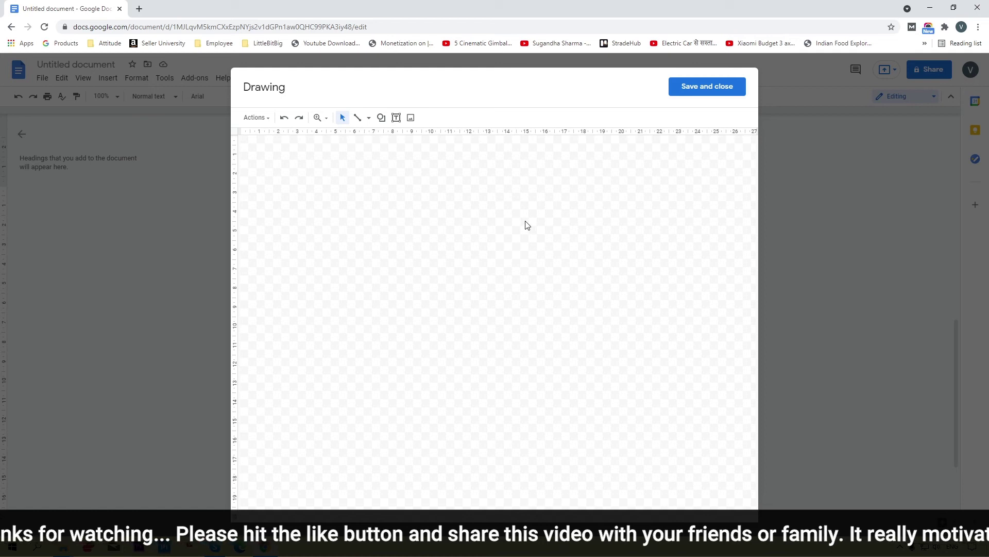
- Open the drawing's image web search and run a first search for 'fam'
left_click(411, 118)
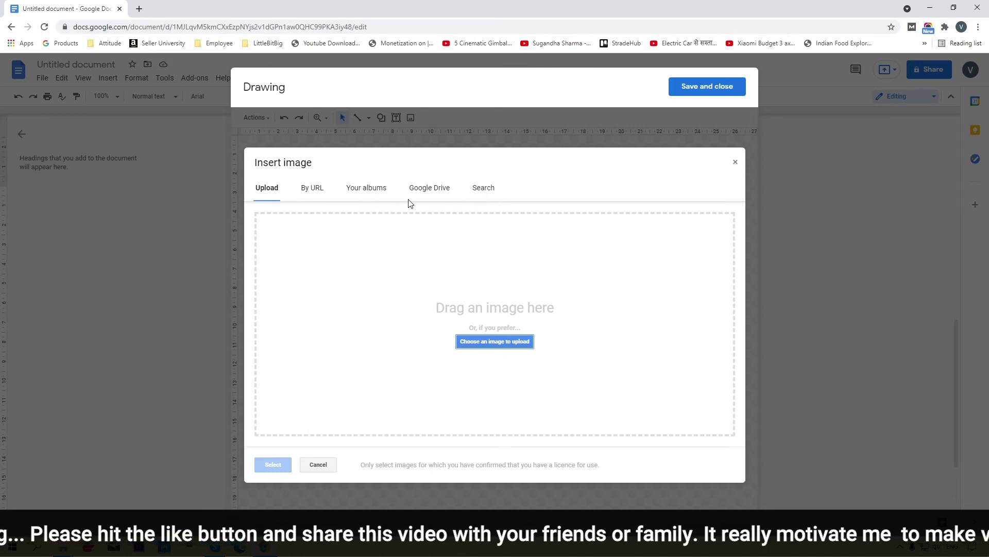
left_click(485, 191)
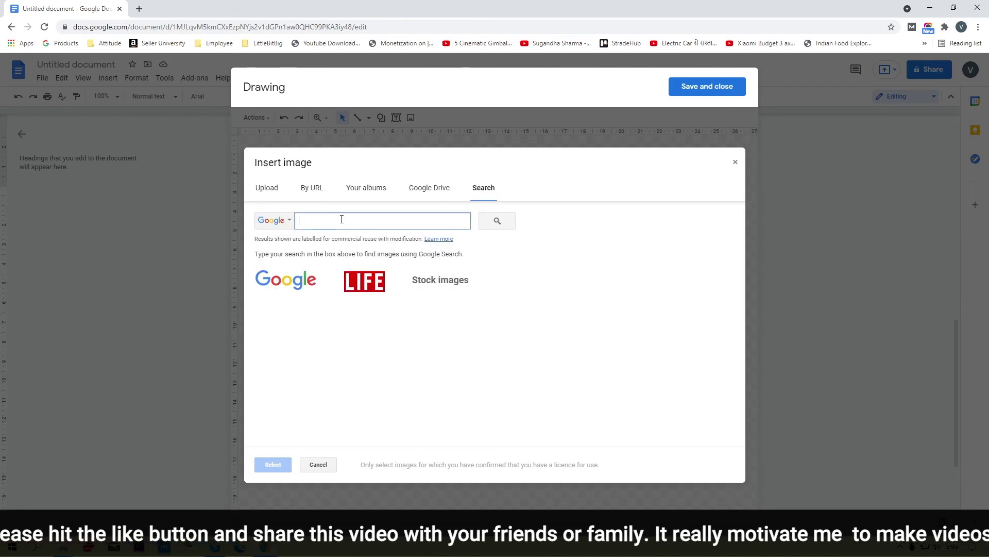
type("fame.png")
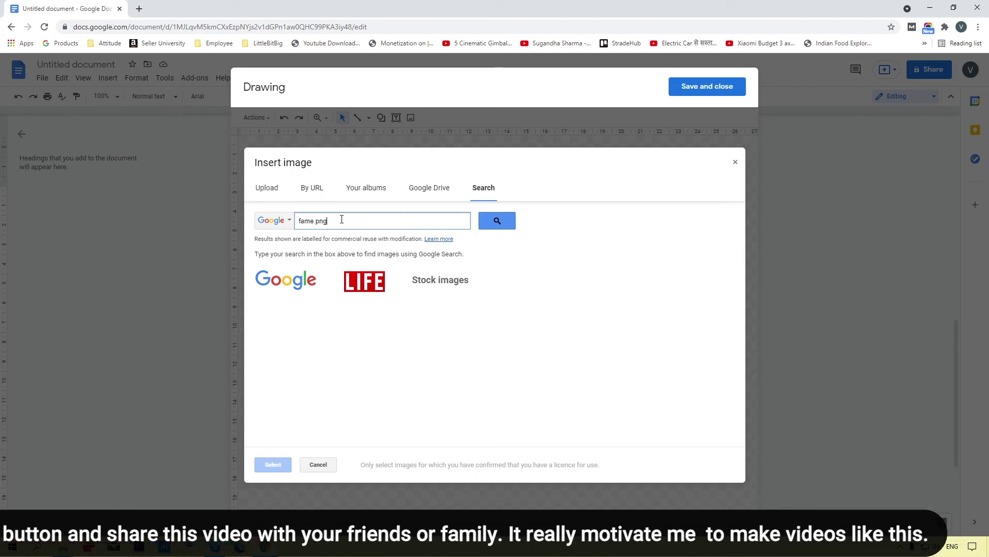
key("Return")
scroll(470, 364, "down", 5)
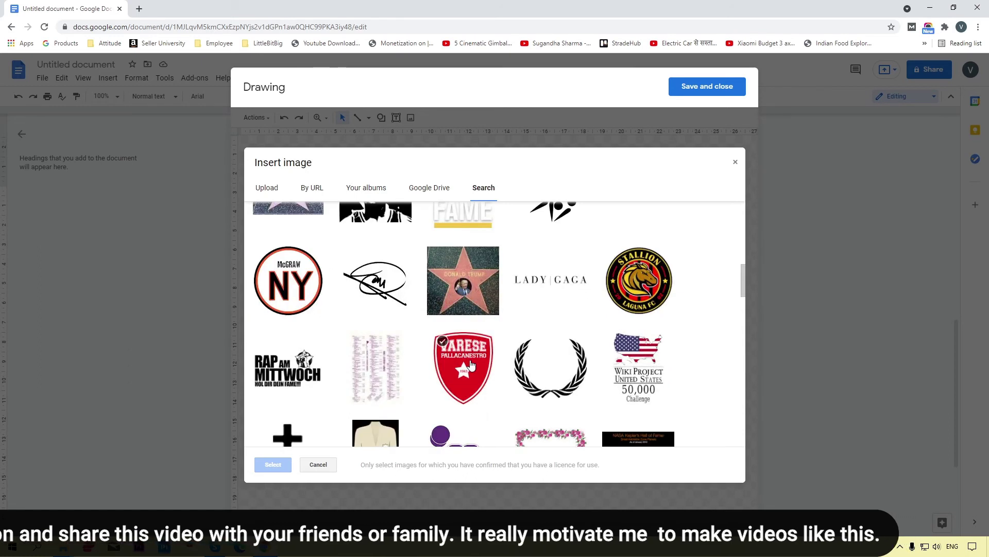
scroll(471, 365, "up", 5)
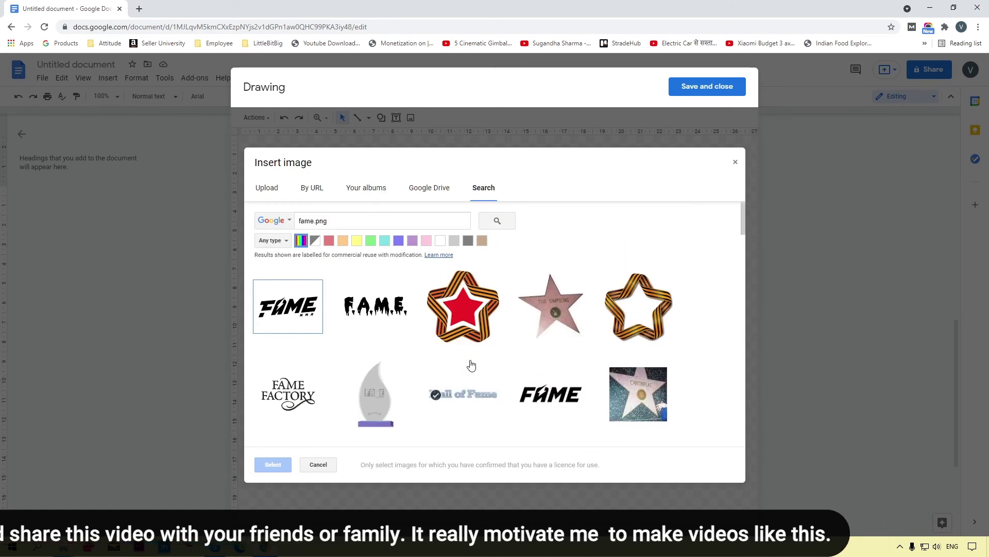
- Replace the search with 'border.png' and pick the ornate scroll frame image
double_click(318, 222)
key("BackSpace")
type("bro")
type("de")
key("BackSpace")
key("BackSpace")
key("BackSpace")
key("BackSpace")
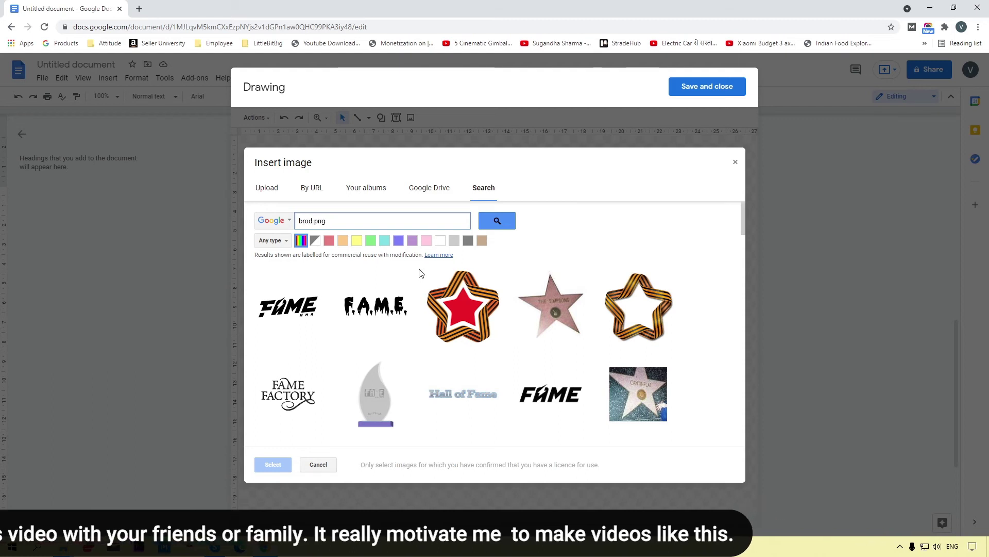
type("order")
key("Return")
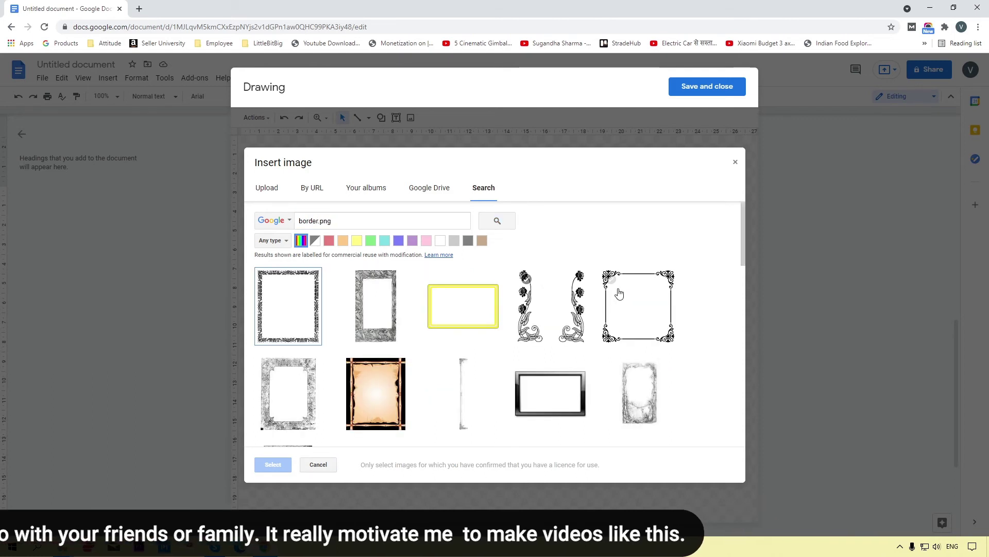
scroll(701, 329, "down", 4)
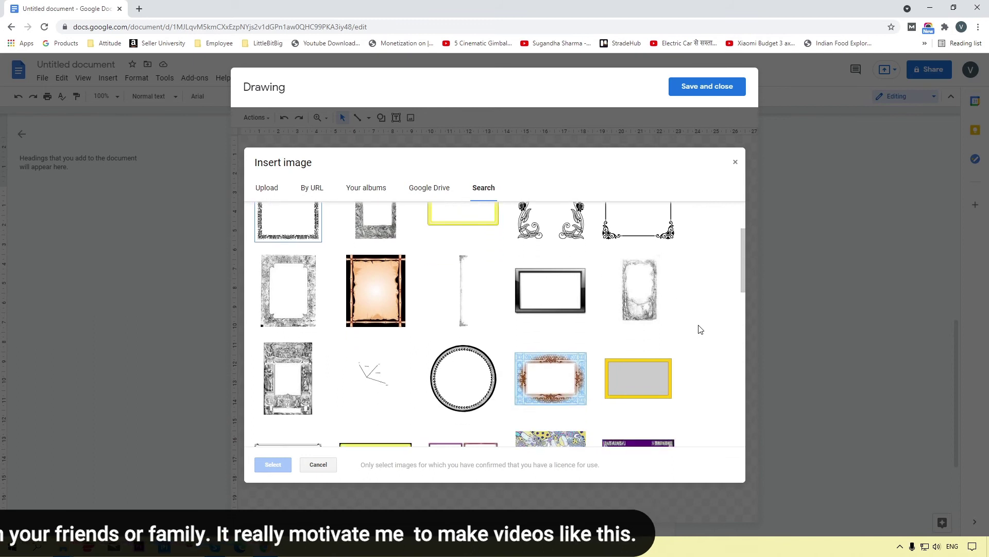
scroll(701, 329, "down", 3)
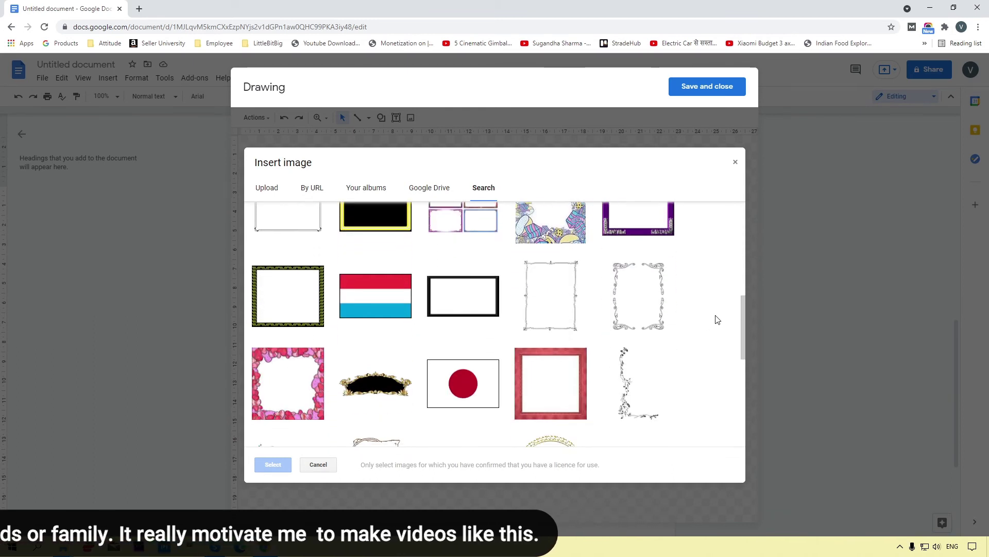
left_click(639, 291)
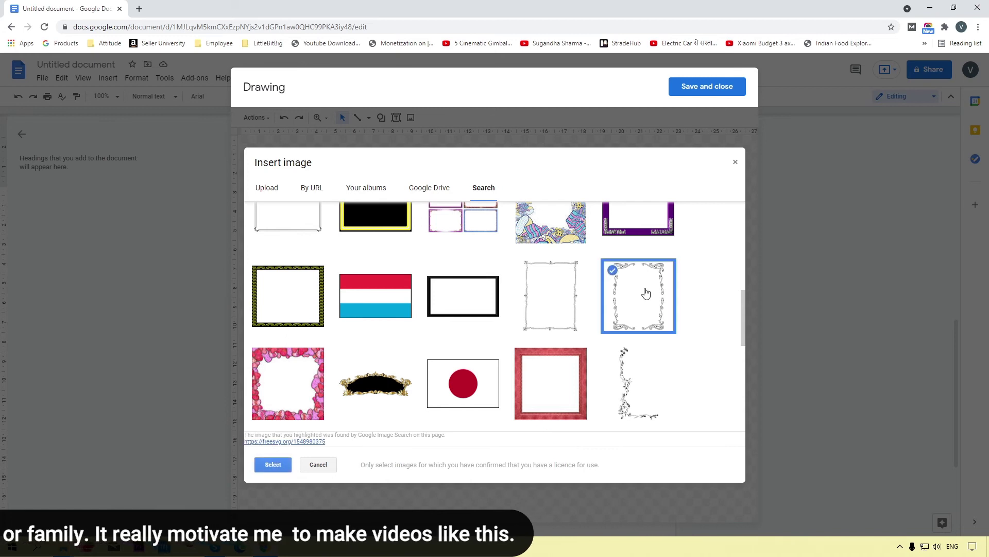
- Insert the ornate frame into the drawing, save it to page 2, and reopen it
left_click(273, 465)
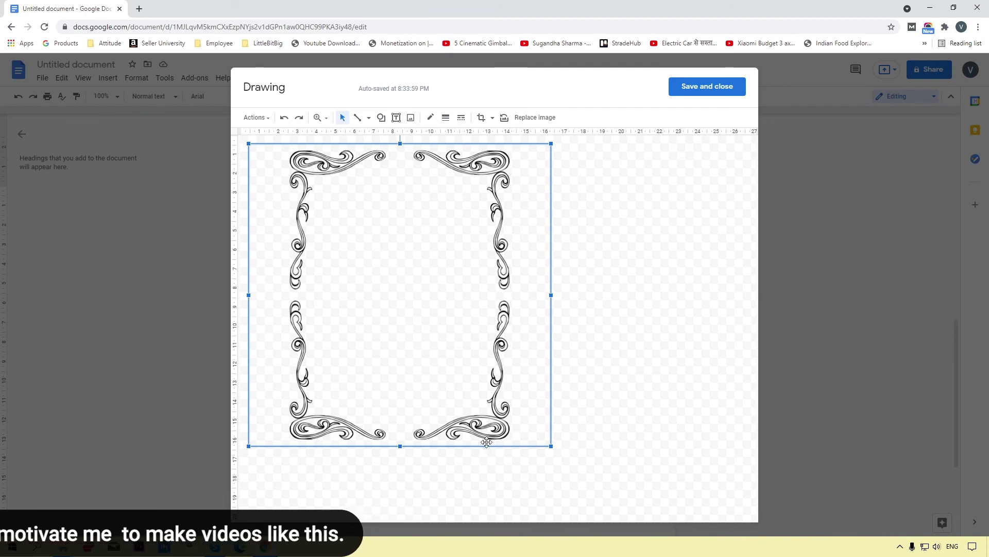
left_click(707, 91)
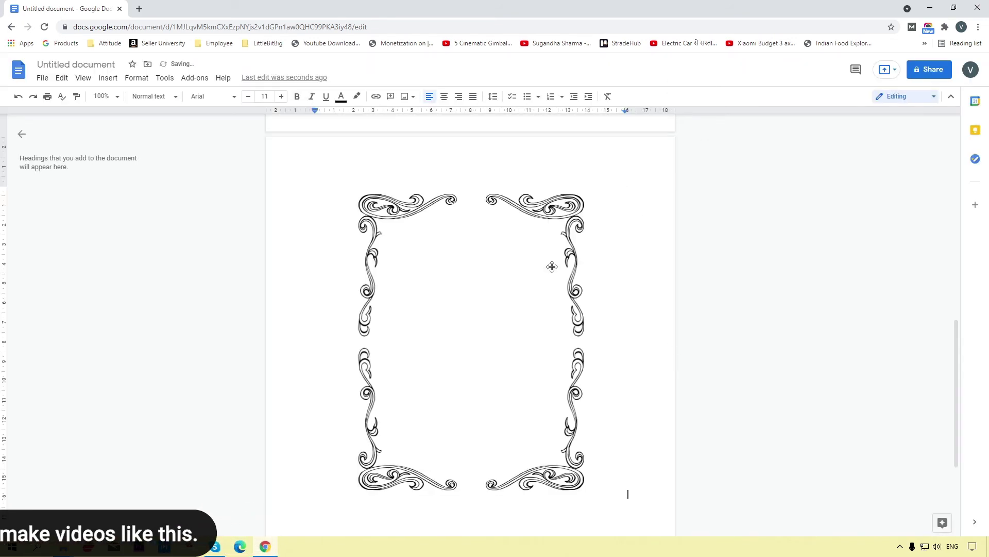
double_click(447, 244)
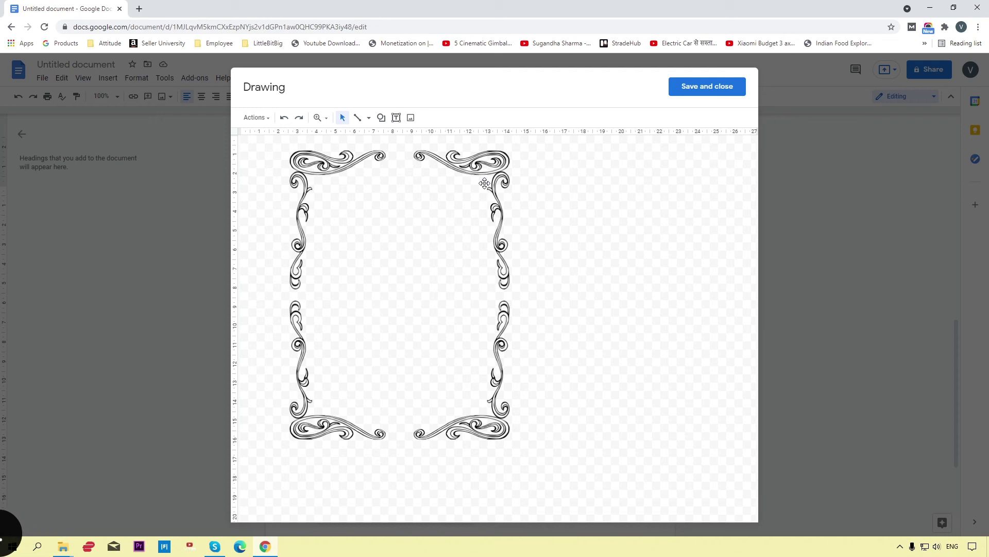
left_click(707, 86)
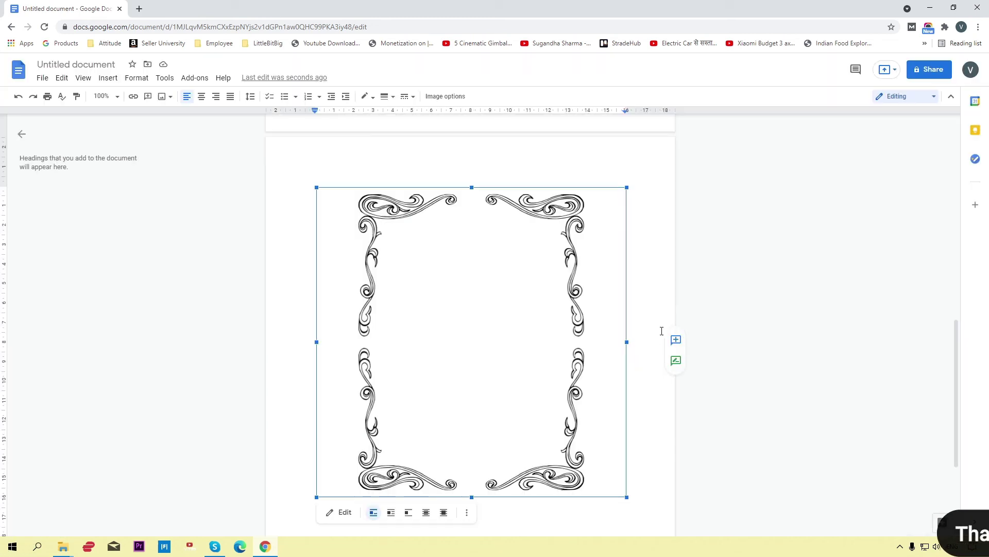
left_click(827, 272)
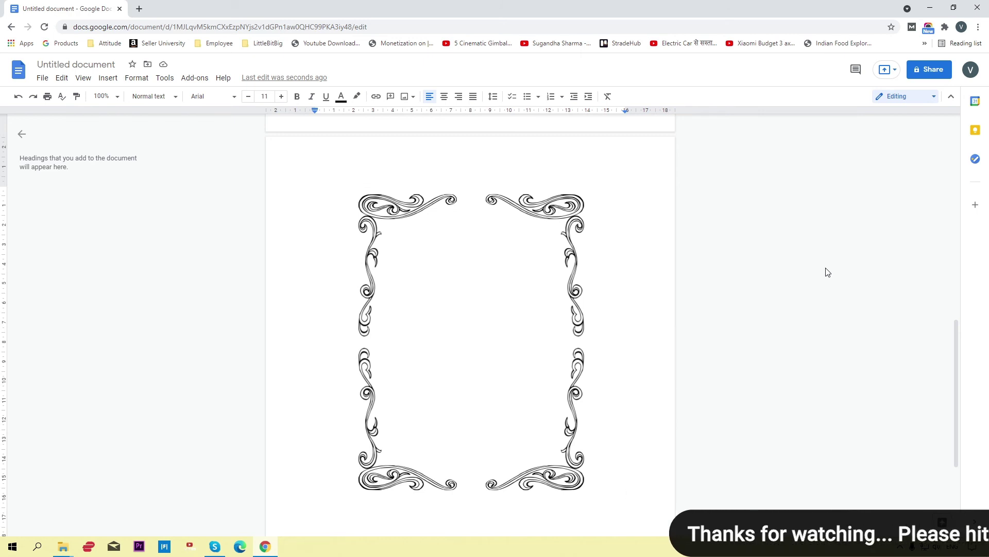
scroll(827, 272, "up", 5)
scroll(828, 272, "up", 5)
scroll(827, 271, "down", 10)
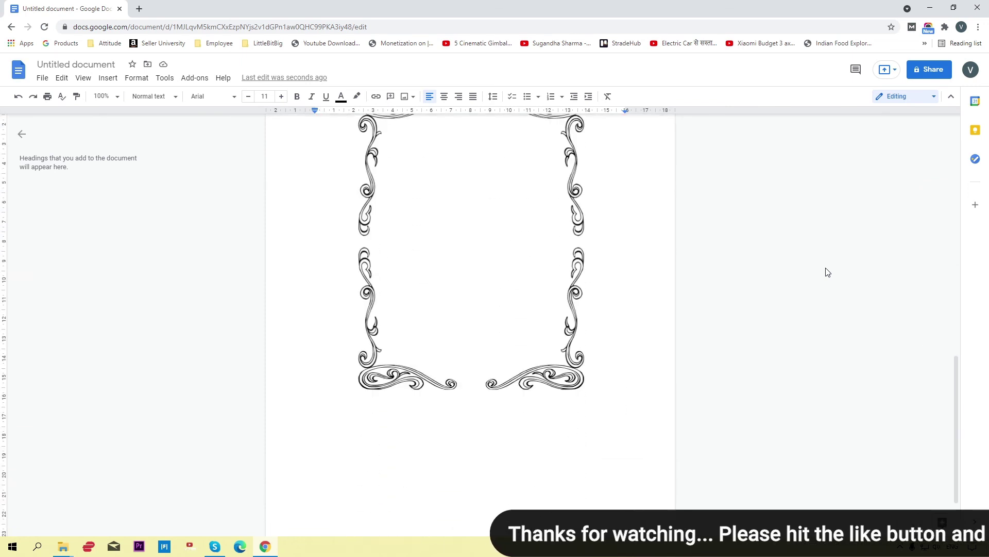
scroll(827, 271, "up", 2)
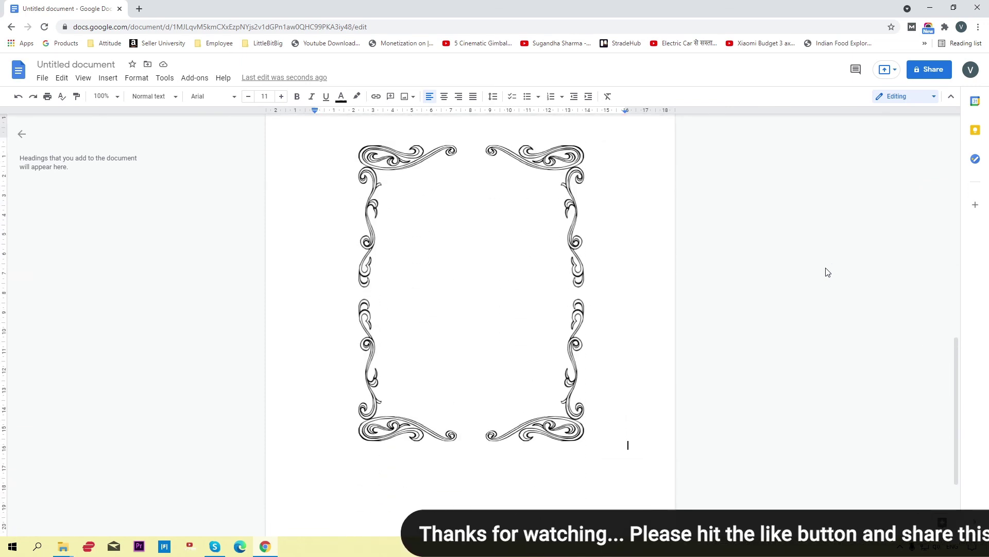